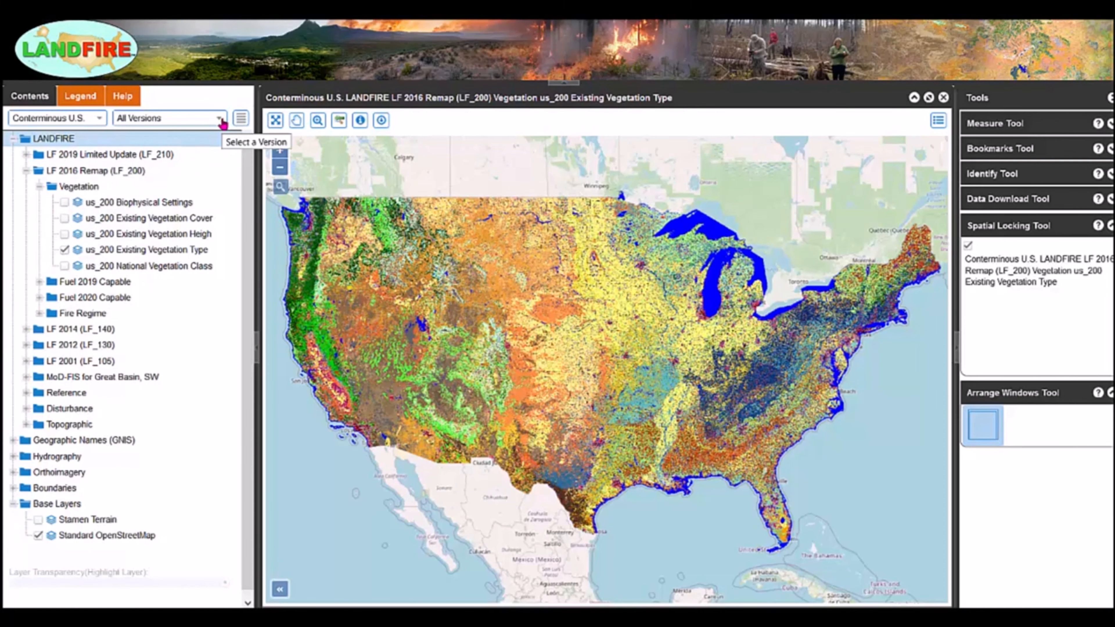
- Keep all LANDFIRE versions listed and display the us_200 Existing Vegetation Height layer along with Existing Vegetation Type
{"action": "left_click", "coordinate": [221, 119]}
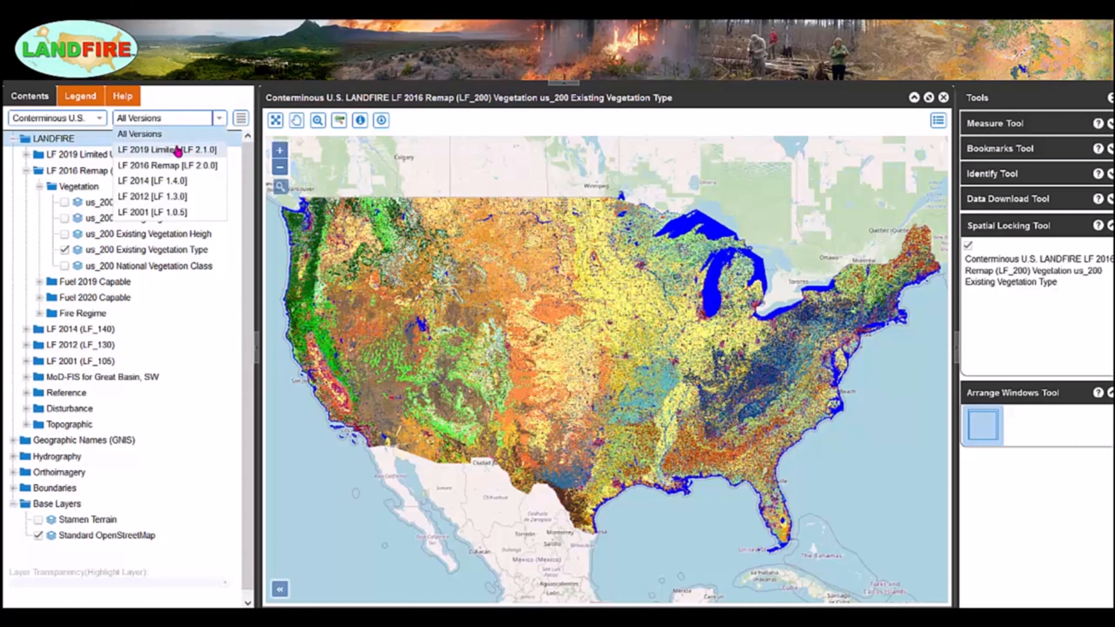
{"action": "left_click", "coordinate": [168, 140]}
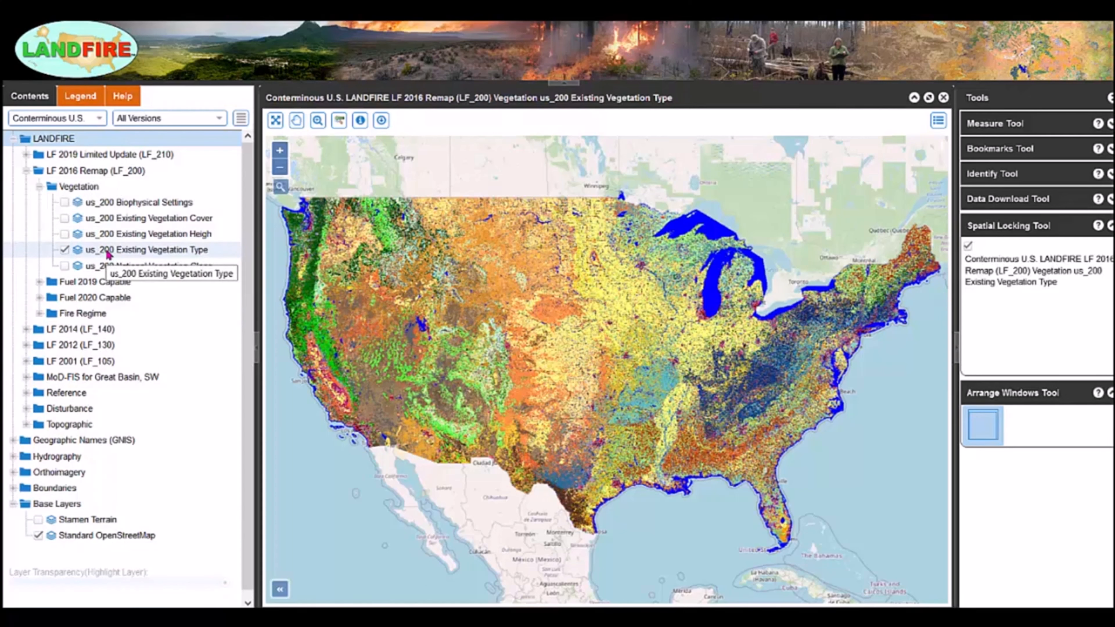
{"action": "left_click", "coordinate": [65, 250]}
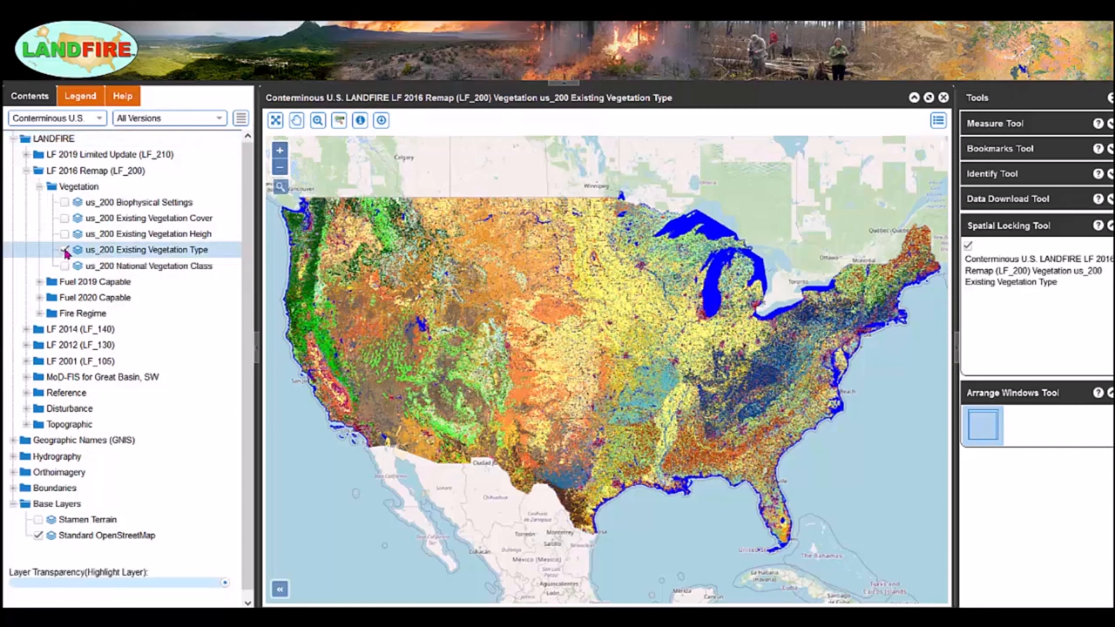
{"action": "left_click", "coordinate": [65, 250]}
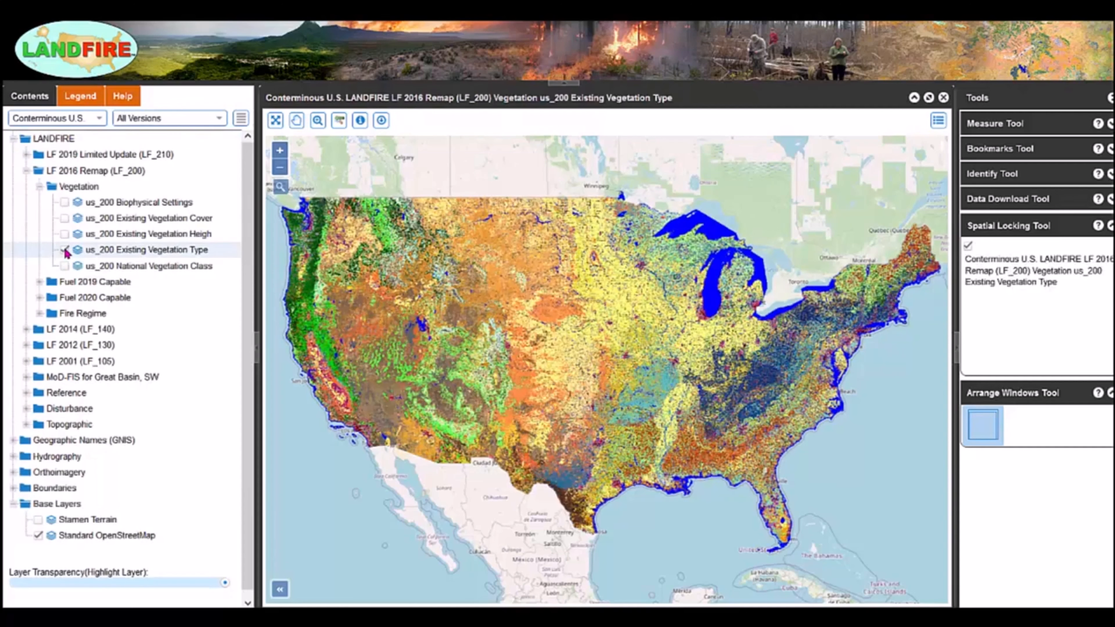
{"action": "left_click", "coordinate": [65, 234]}
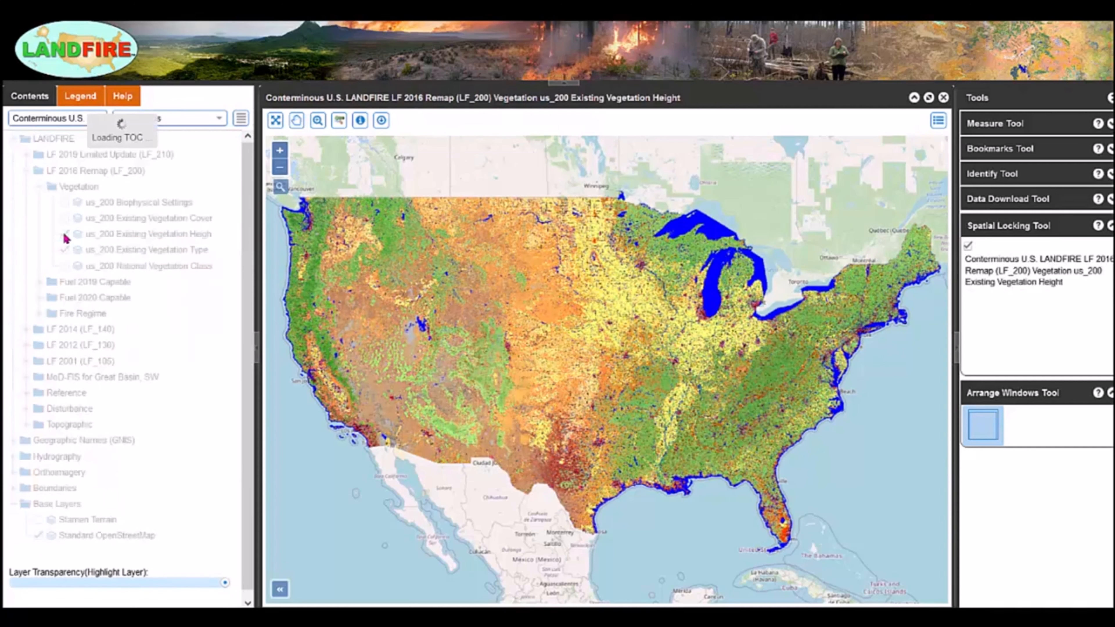
- Display the us_200 Existing Vegetation Cover layer, try adjusting its transparency, and hide the layer again
{"action": "left_click", "coordinate": [65, 218]}
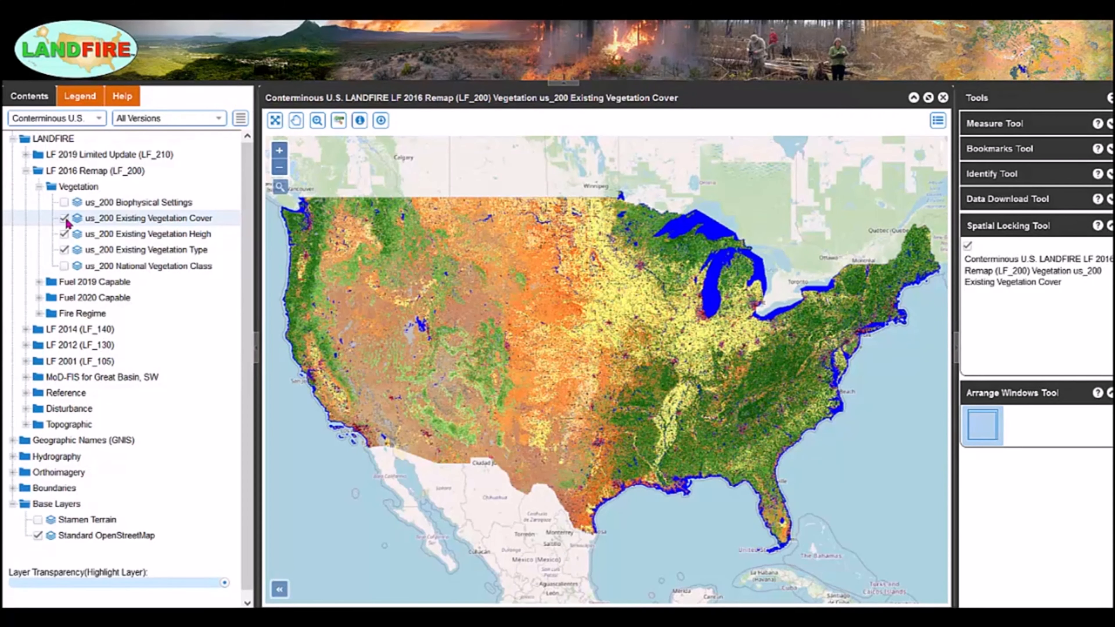
{"action": "left_click", "coordinate": [163, 224]}
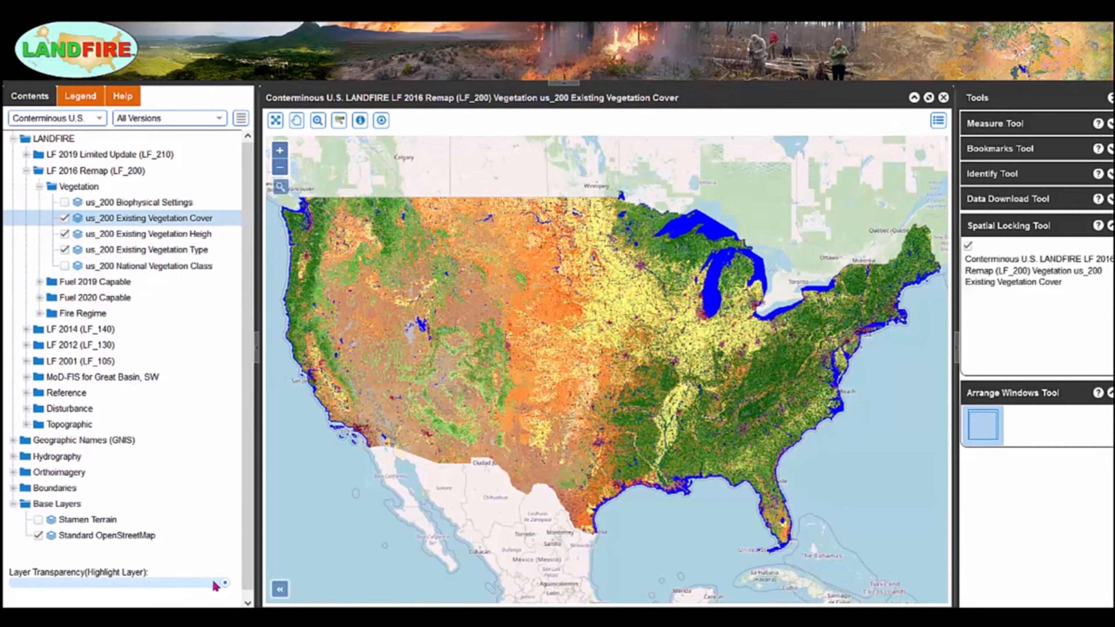
{"action": "mouse_move", "coordinate": [224, 584]}
{"action": "left_mouse_down"}
{"action": "mouse_move", "coordinate": [26, 587]}
{"action": "mouse_move", "coordinate": [220, 584]}
{"action": "left_mouse_up"}
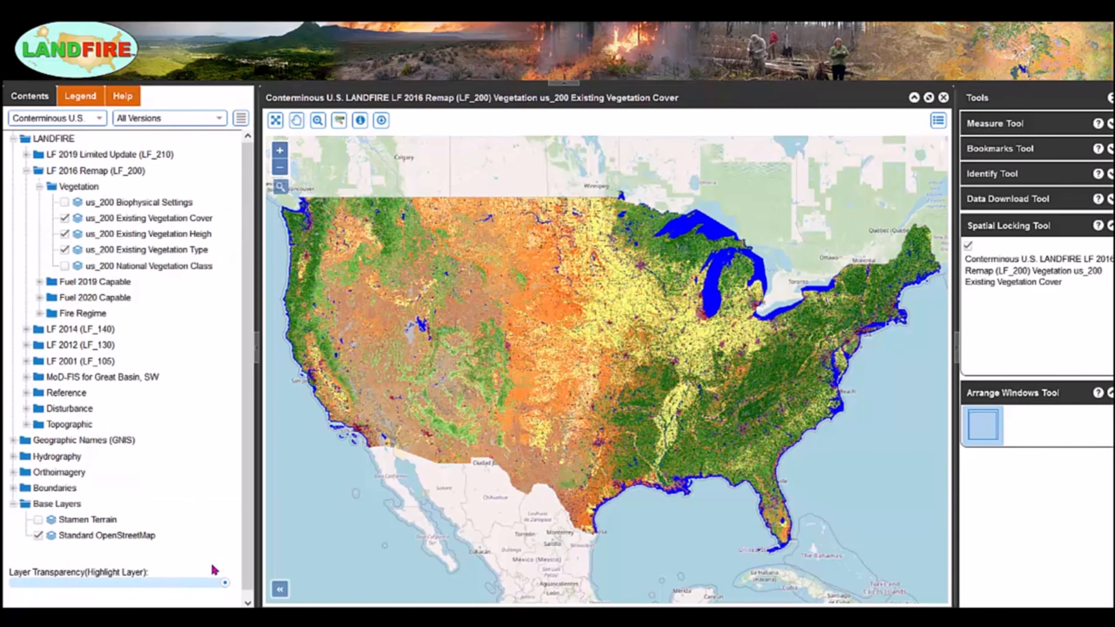
{"action": "left_click", "coordinate": [64, 217]}
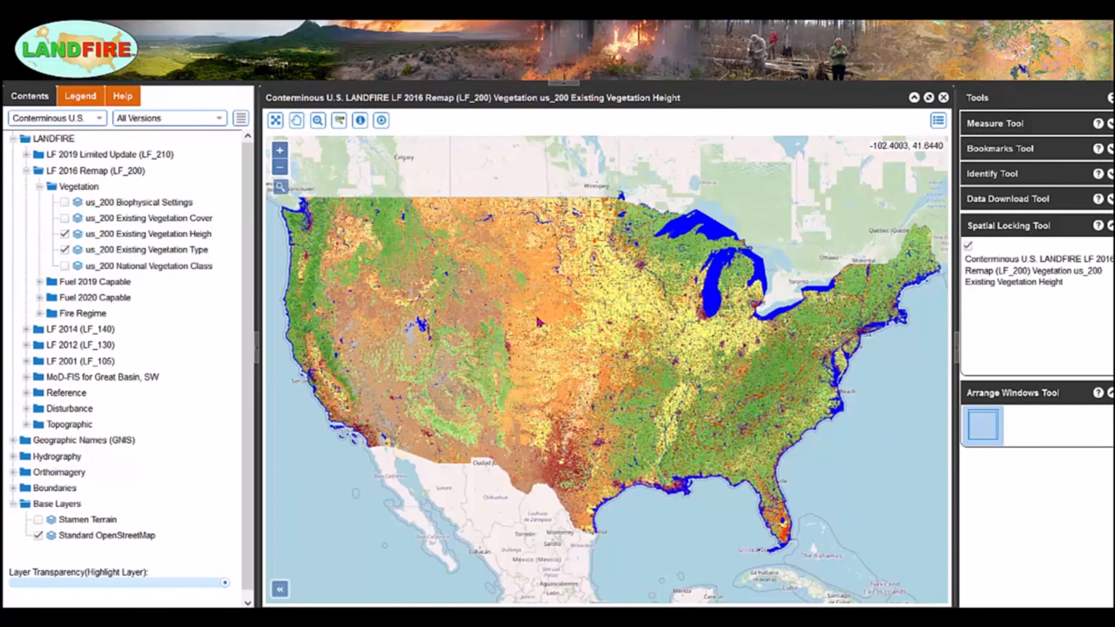
- Zoom the vegetation height map into the central plains and pan over to the southern Appalachian region
{"action": "scroll", "coordinate": [539, 322], "scroll_direction": "up", "scroll_amount": 3}
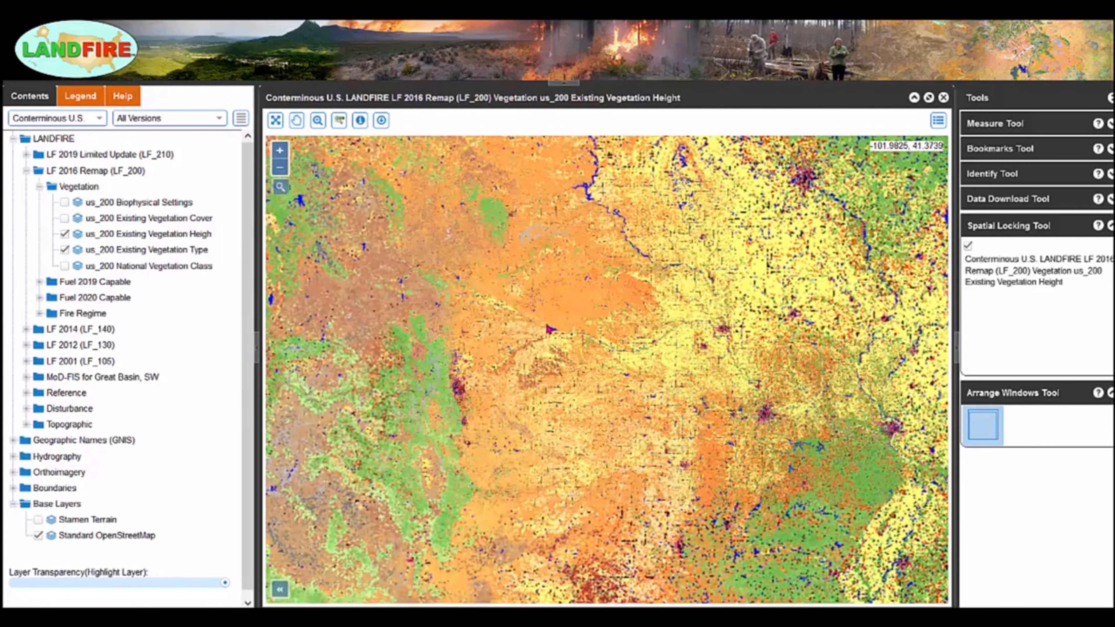
{"action": "scroll", "coordinate": [548, 328], "scroll_direction": "up", "scroll_amount": 1}
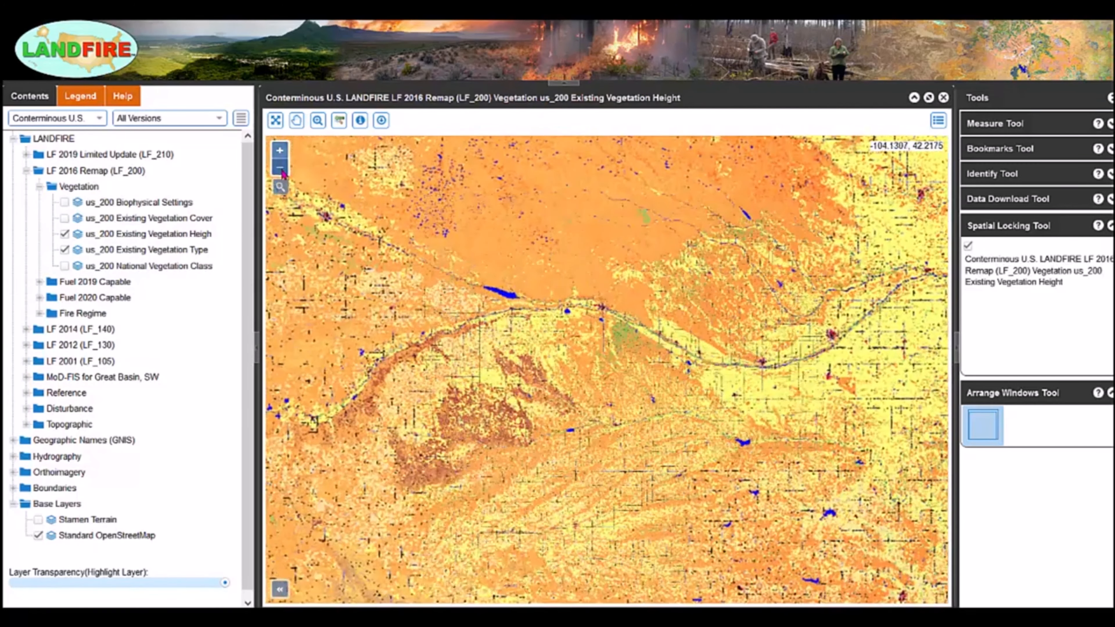
{"action": "left_click", "coordinate": [280, 168]}
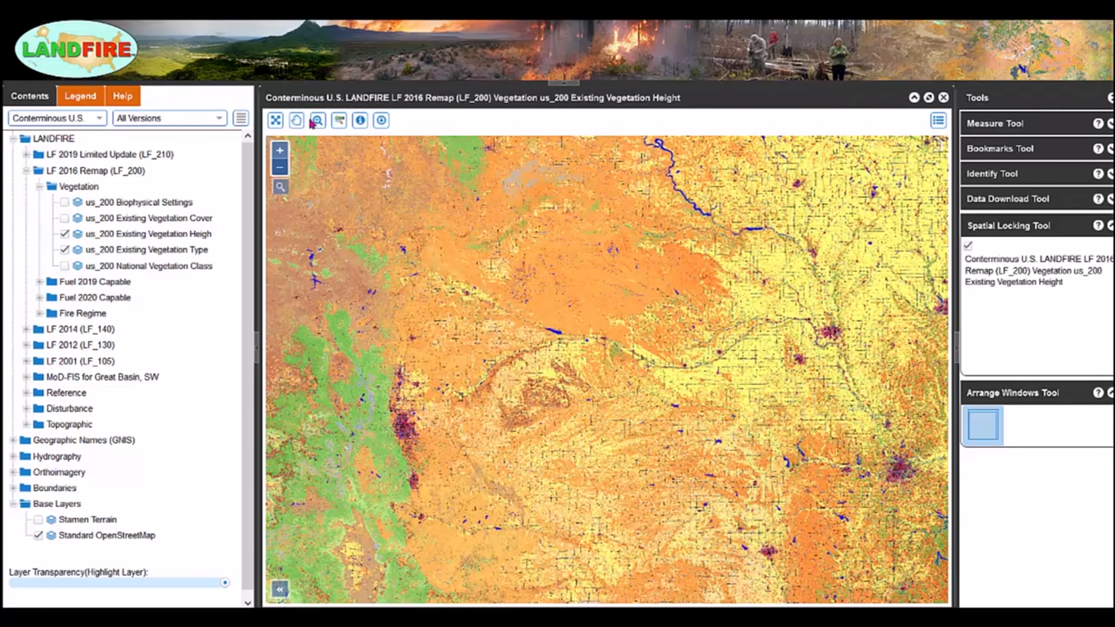
{"action": "left_click", "coordinate": [297, 120]}
{"action": "scroll", "coordinate": [444, 300], "scroll_direction": "up", "scroll_amount": 2}
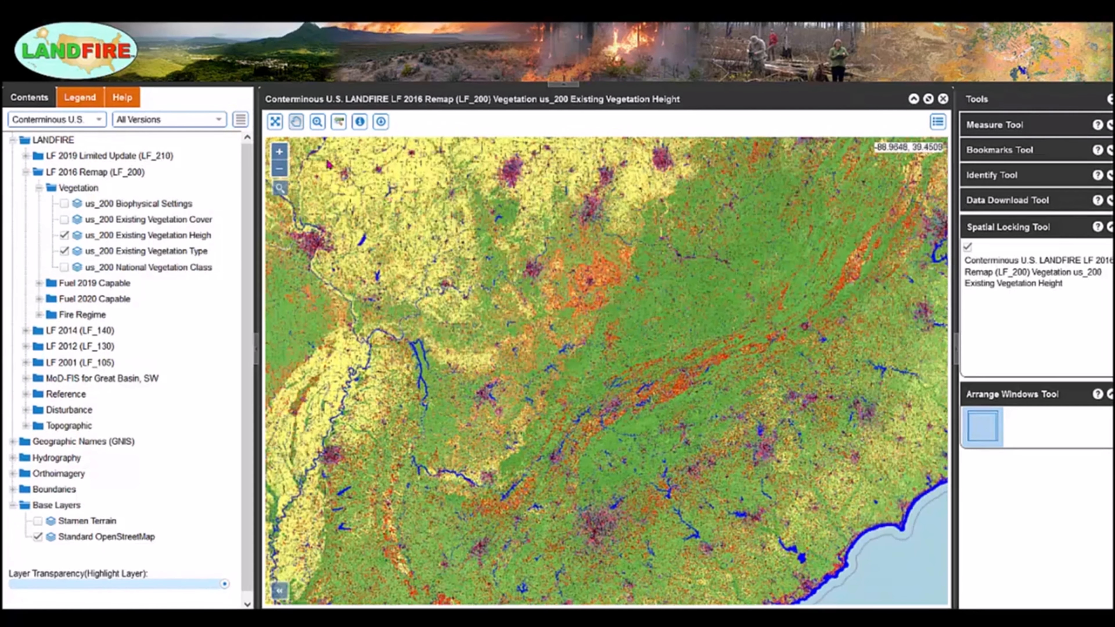
- Try a closer zoom on the southern Appalachians and the full map extent, returning to the previous view after each
{"action": "left_click", "coordinate": [316, 122]}
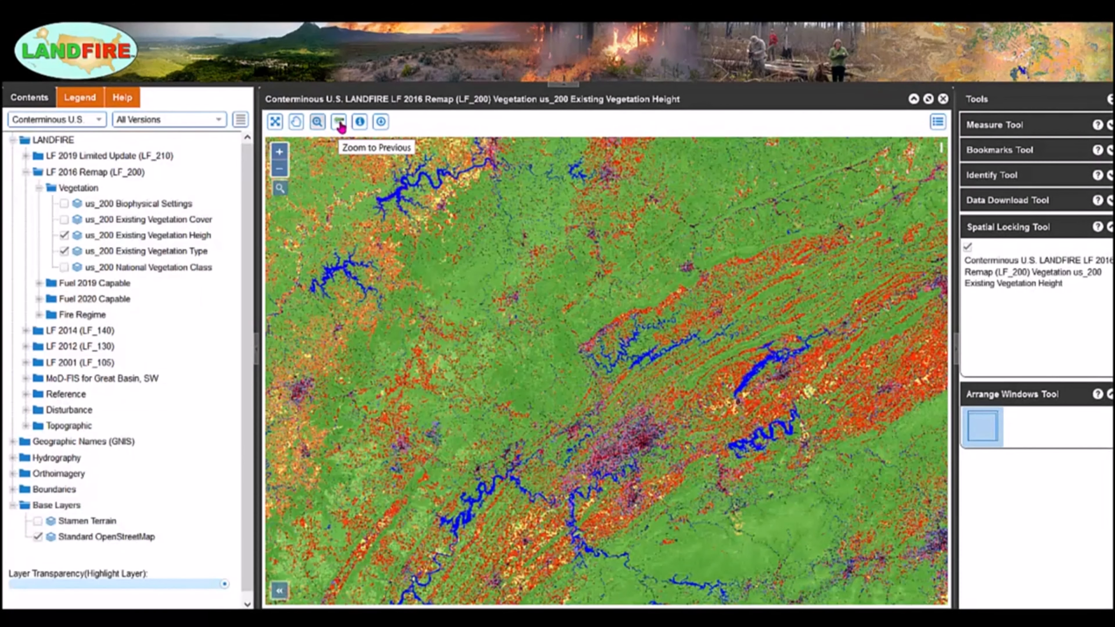
{"action": "left_click", "coordinate": [340, 123]}
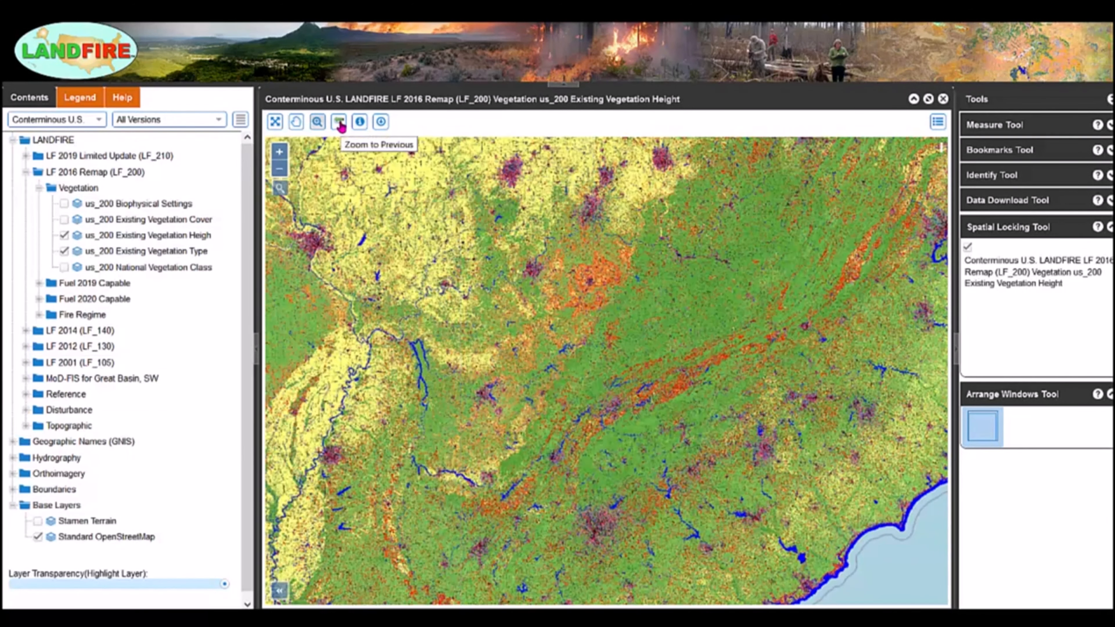
{"action": "left_click", "coordinate": [275, 123]}
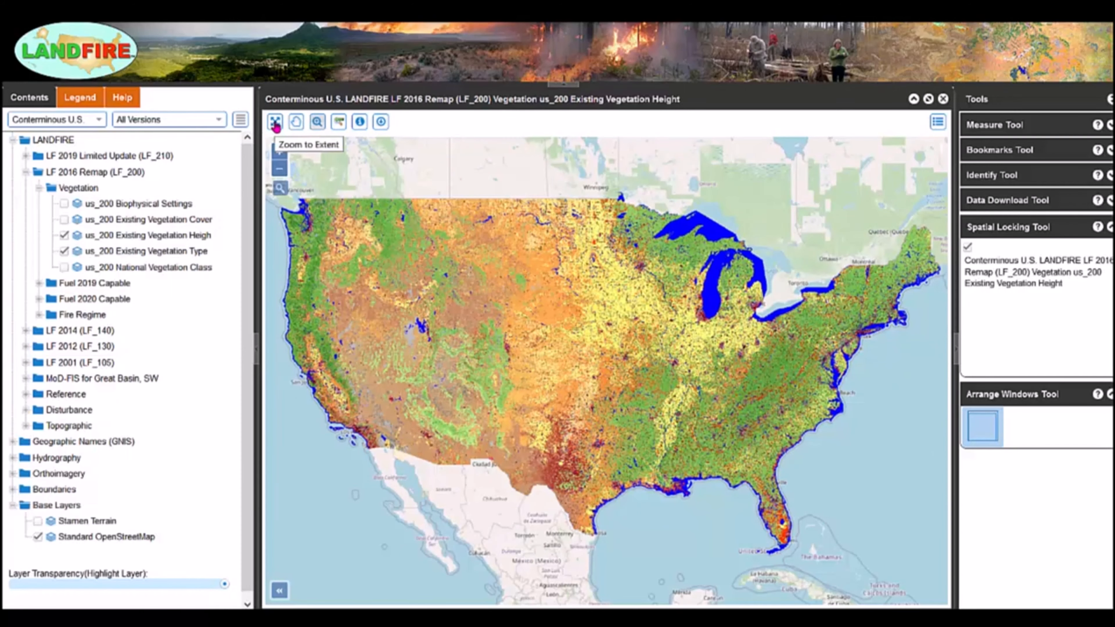
{"action": "left_click", "coordinate": [340, 124]}
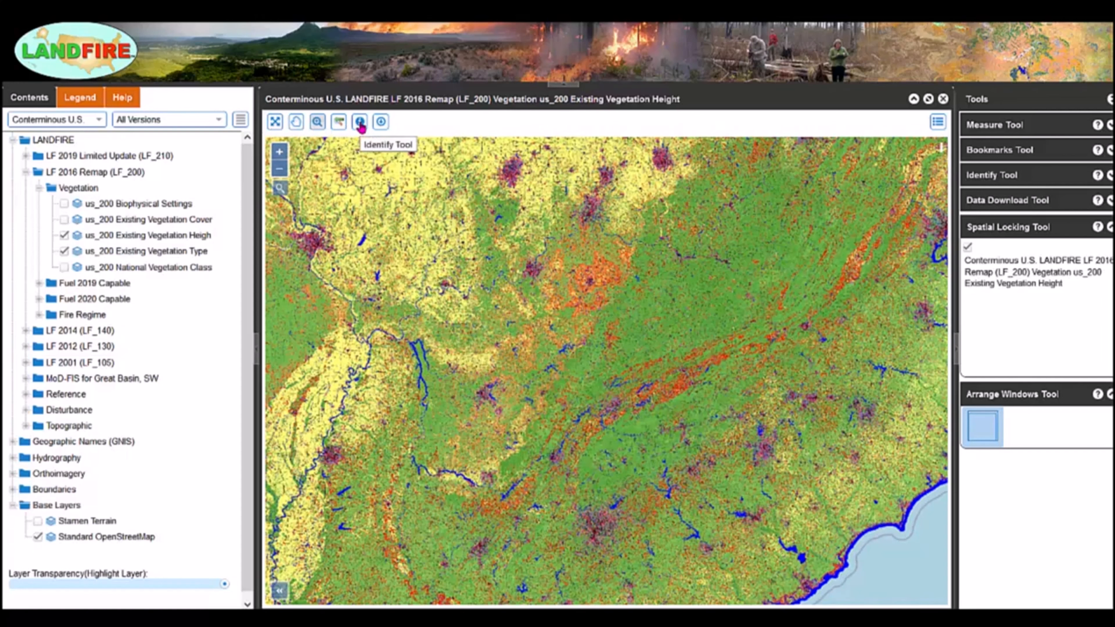
- Identify the vegetation type and height at a point in the Appalachian forest north of the ridges
{"action": "left_click", "coordinate": [360, 125]}
{"action": "left_click", "coordinate": [642, 343]}
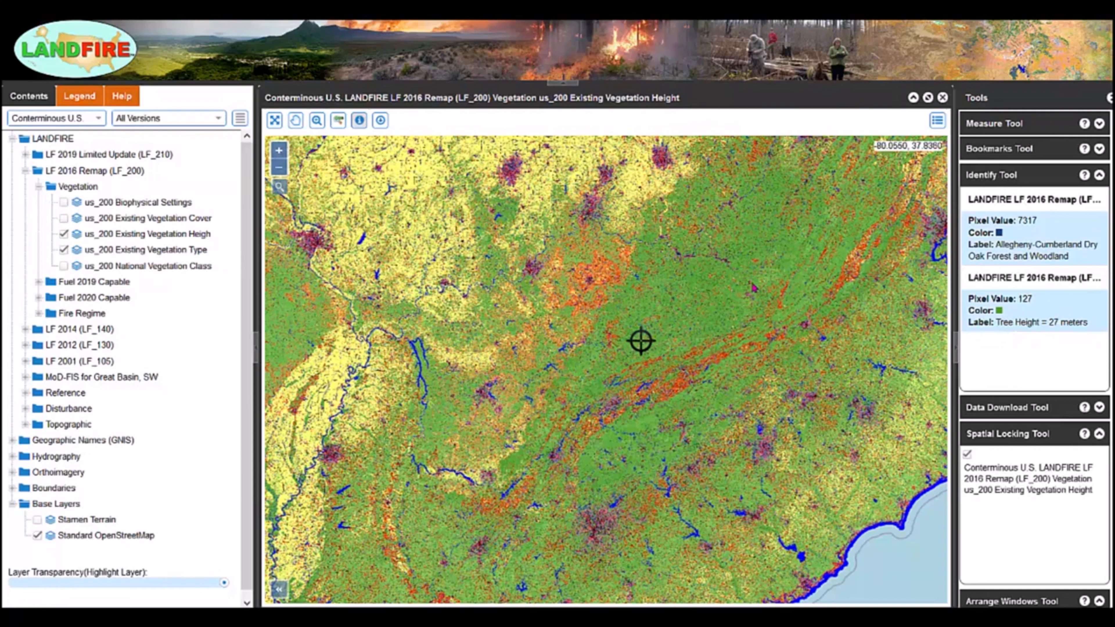
- Open a new map window showing only the us_200 Existing Vegetation Cover layer, and arrange both map windows side by side
{"action": "left_click", "coordinate": [240, 119]}
{"action": "left_click", "coordinate": [265, 132]}
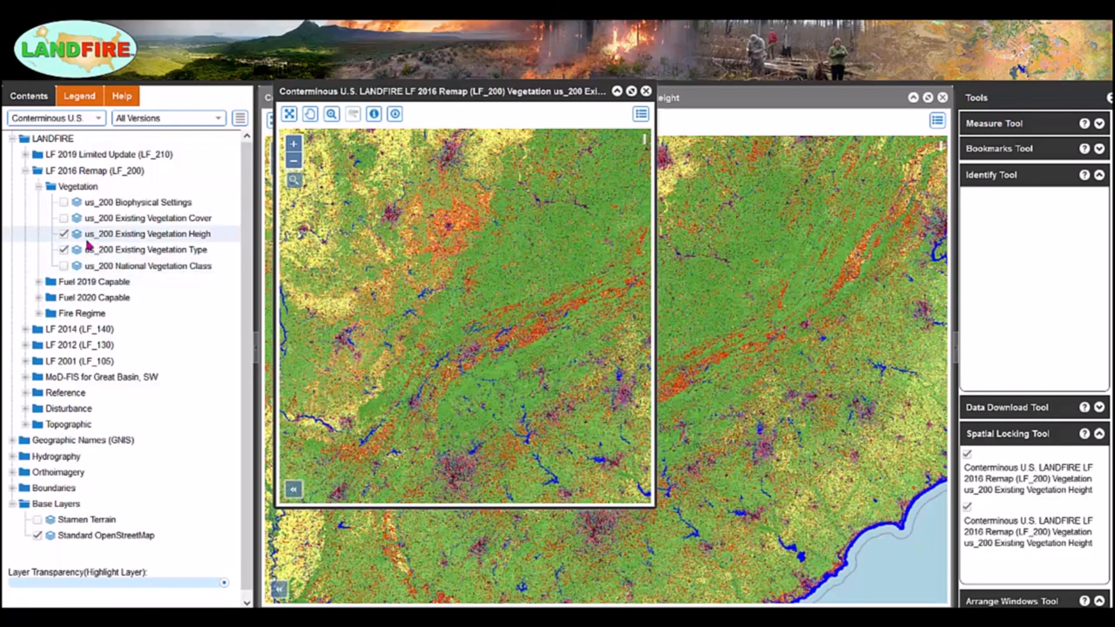
{"action": "left_click", "coordinate": [63, 234]}
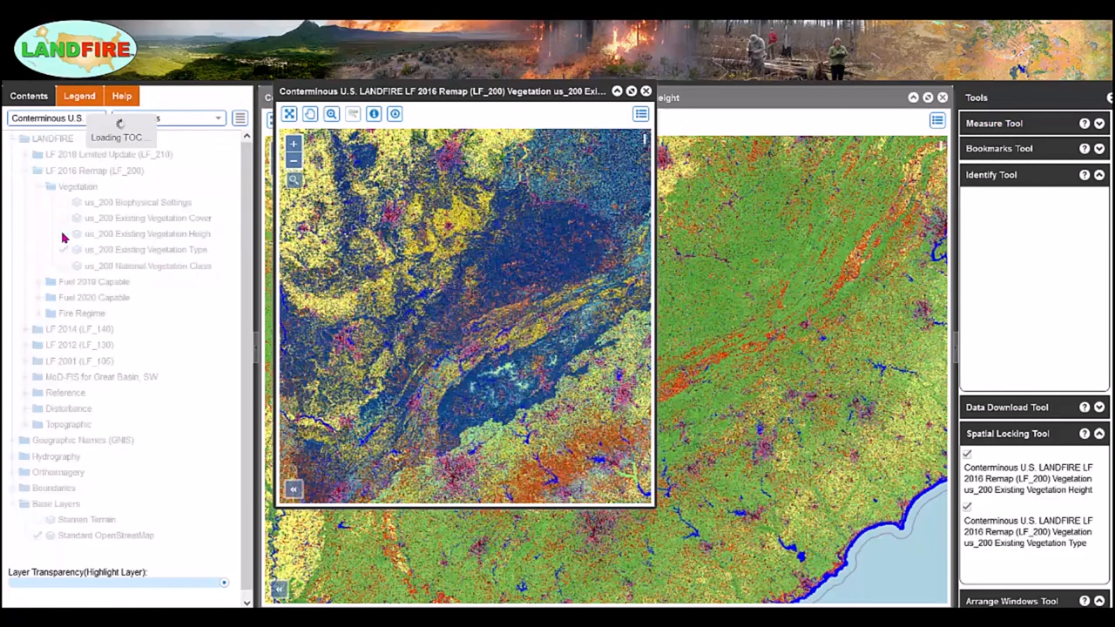
{"action": "left_click", "coordinate": [64, 250]}
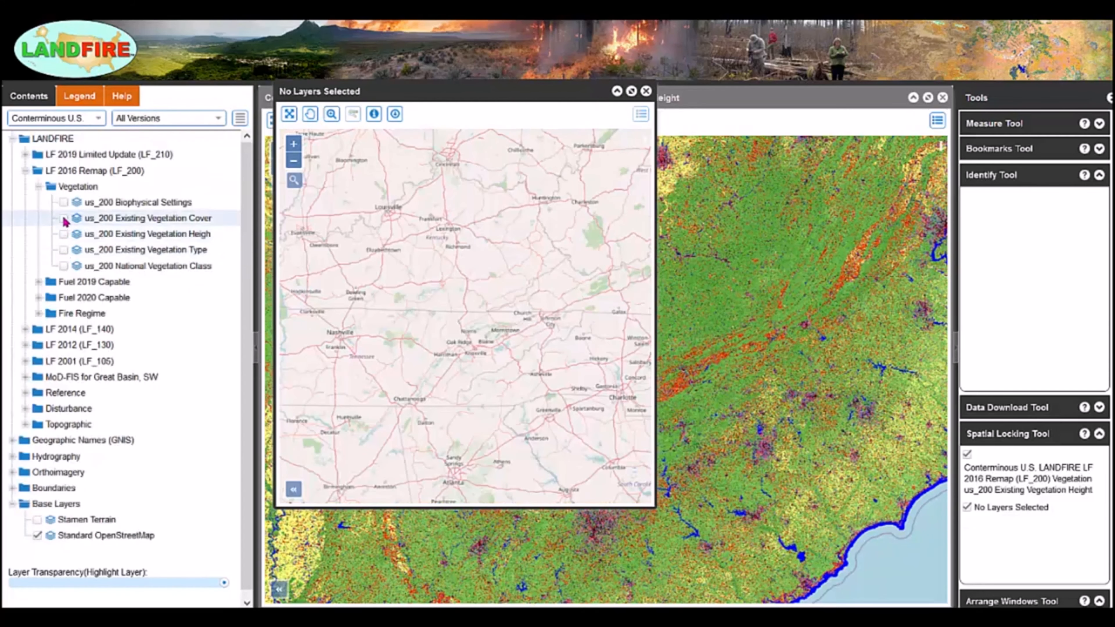
{"action": "left_click", "coordinate": [63, 218]}
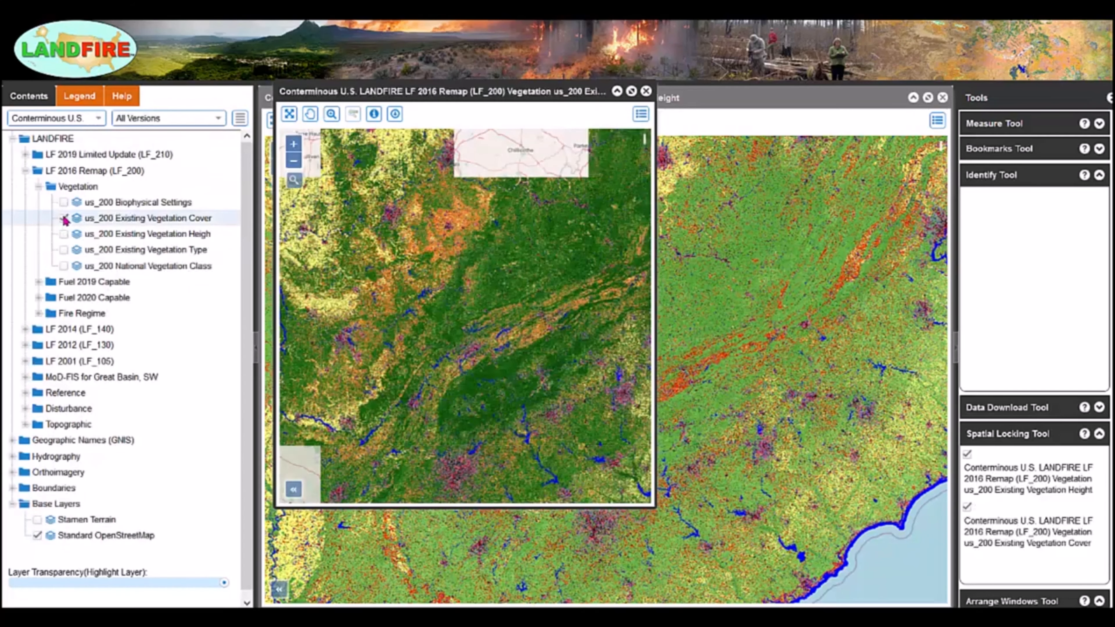
{"action": "scroll", "coordinate": [1040, 558], "scroll_direction": "down", "scroll_amount": 1}
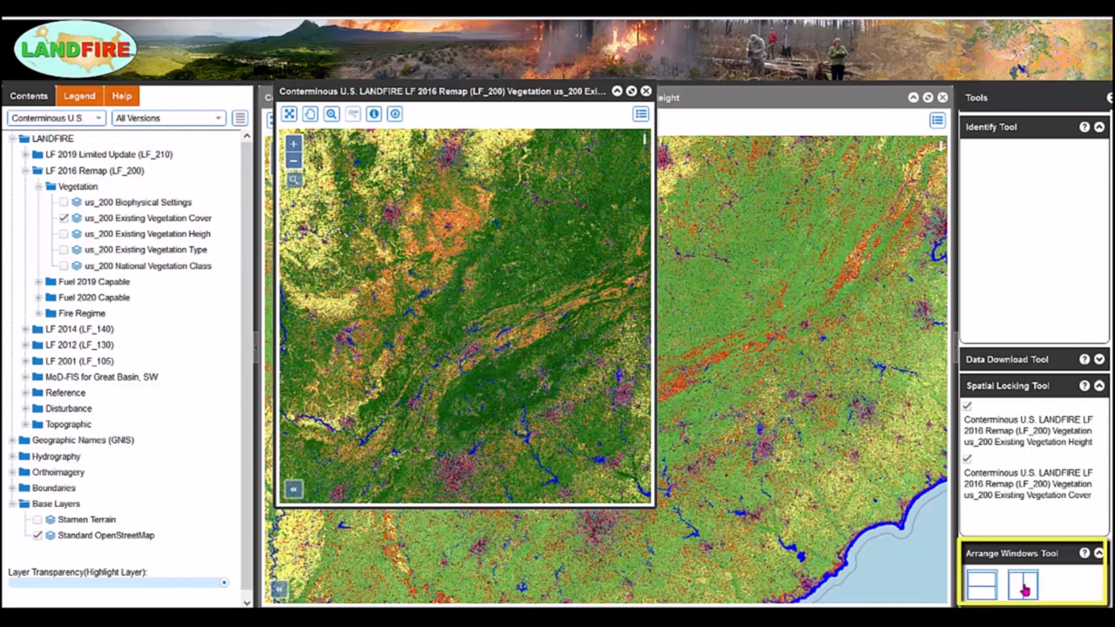
{"action": "left_click", "coordinate": [1023, 586]}
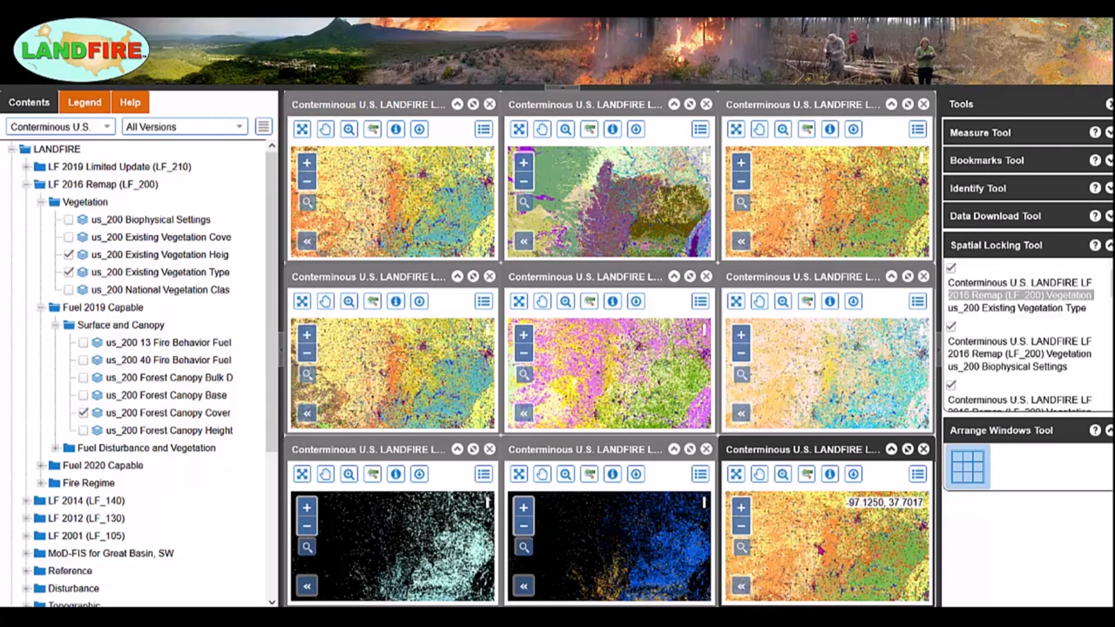
- Identify the pixel values at one point in the vegetation cover map and one point in the vegetation height map
{"action": "scroll", "coordinate": [821, 547], "scroll_direction": "up", "scroll_amount": 1}
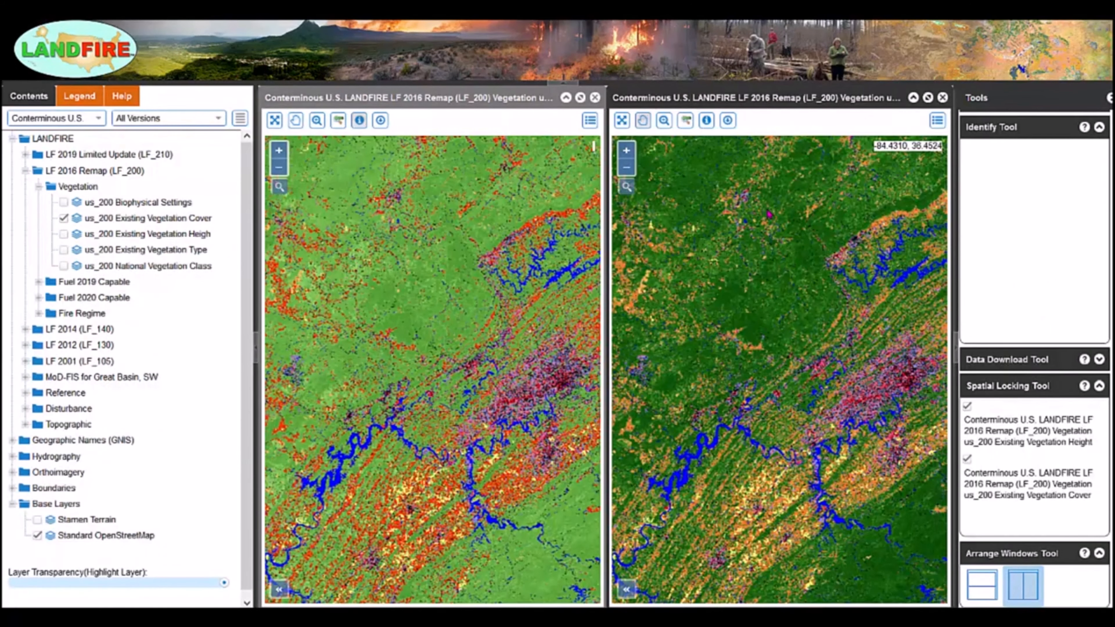
{"action": "left_click", "coordinate": [707, 122]}
{"action": "left_click", "coordinate": [759, 328]}
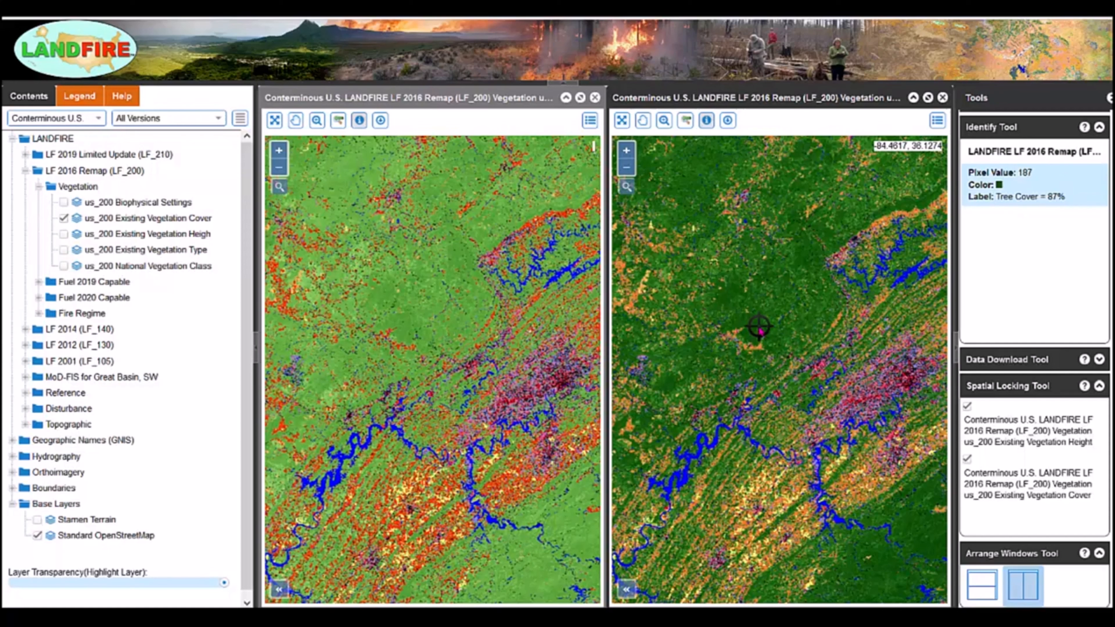
{"action": "left_click", "coordinate": [464, 313]}
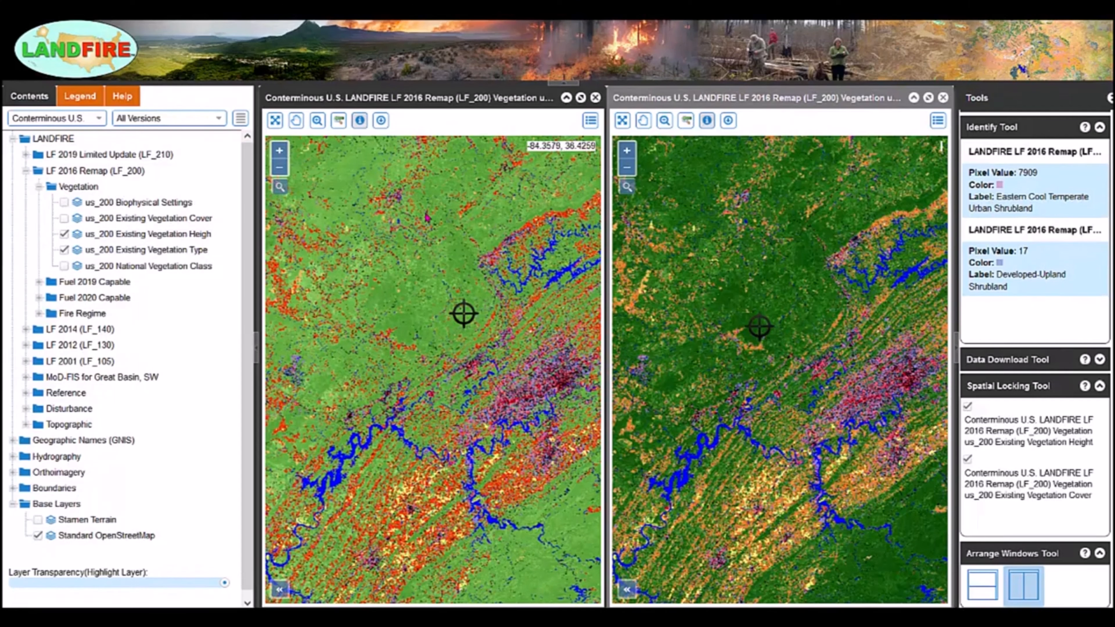
- Open the form for adding WMS layers
{"action": "left_click", "coordinate": [240, 120]}
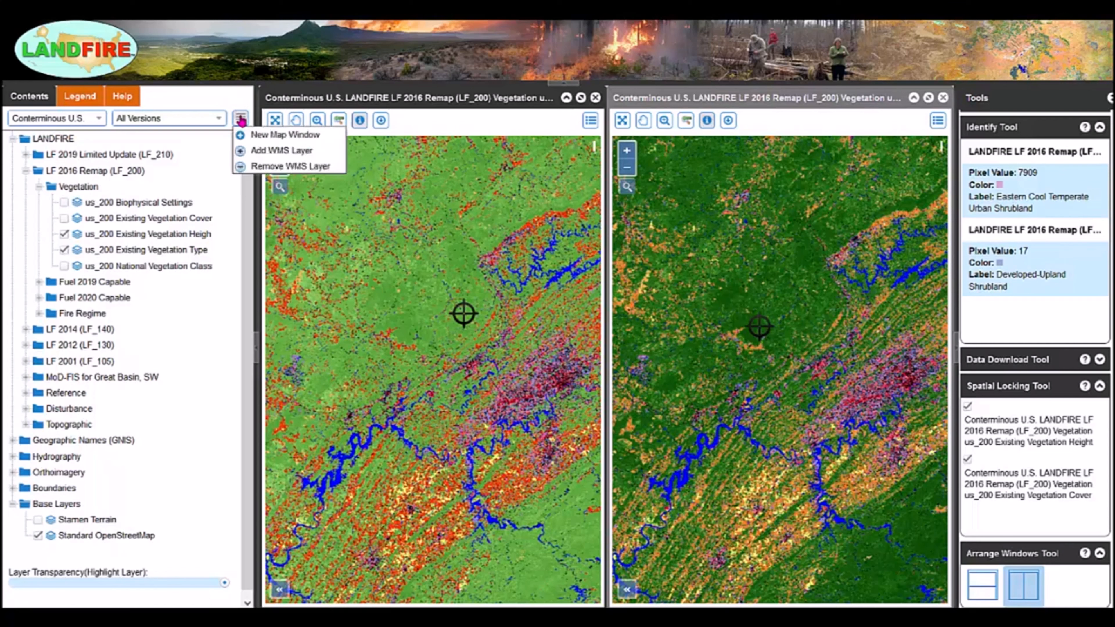
{"action": "left_click", "coordinate": [270, 152]}
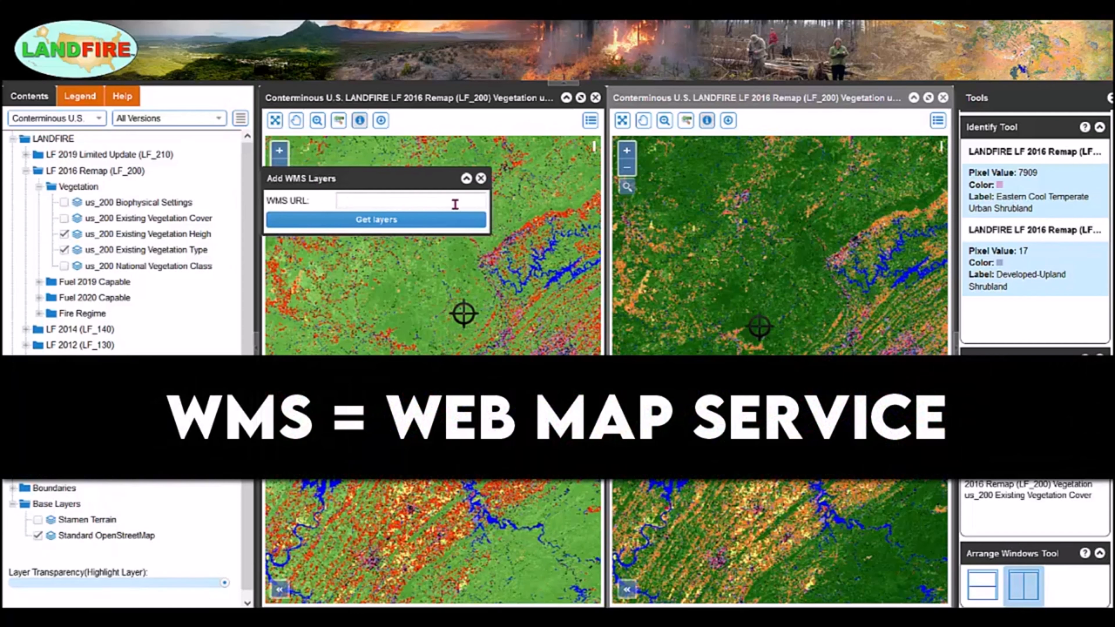
- Identify another point in each map and view the legends for the vegetation type, height and cover layers
{"action": "left_click", "coordinate": [374, 279]}
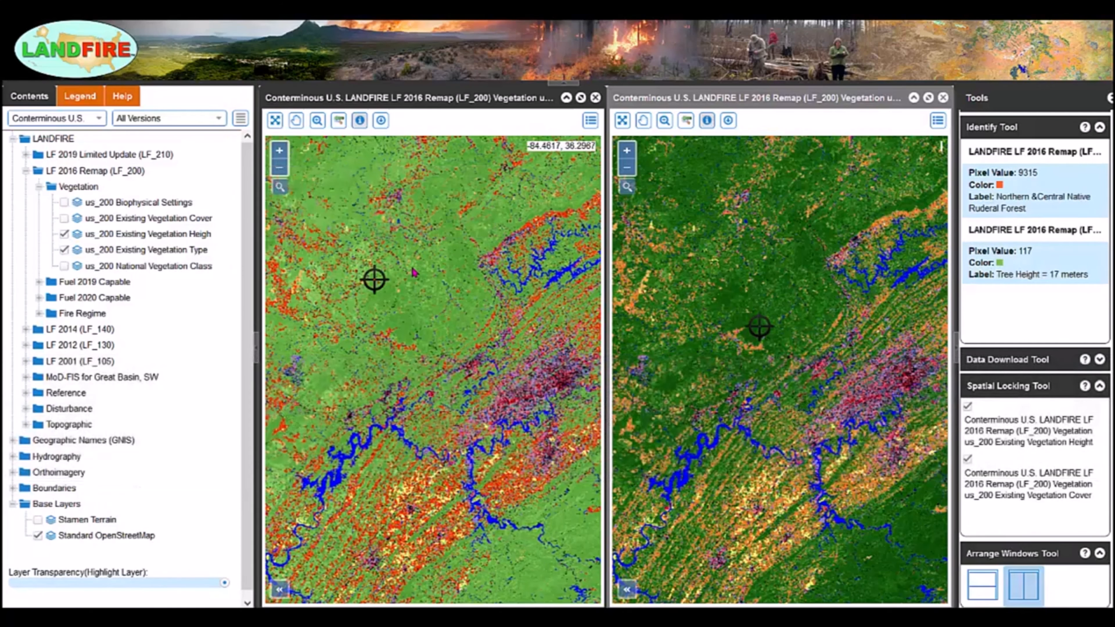
{"action": "left_click", "coordinate": [80, 98]}
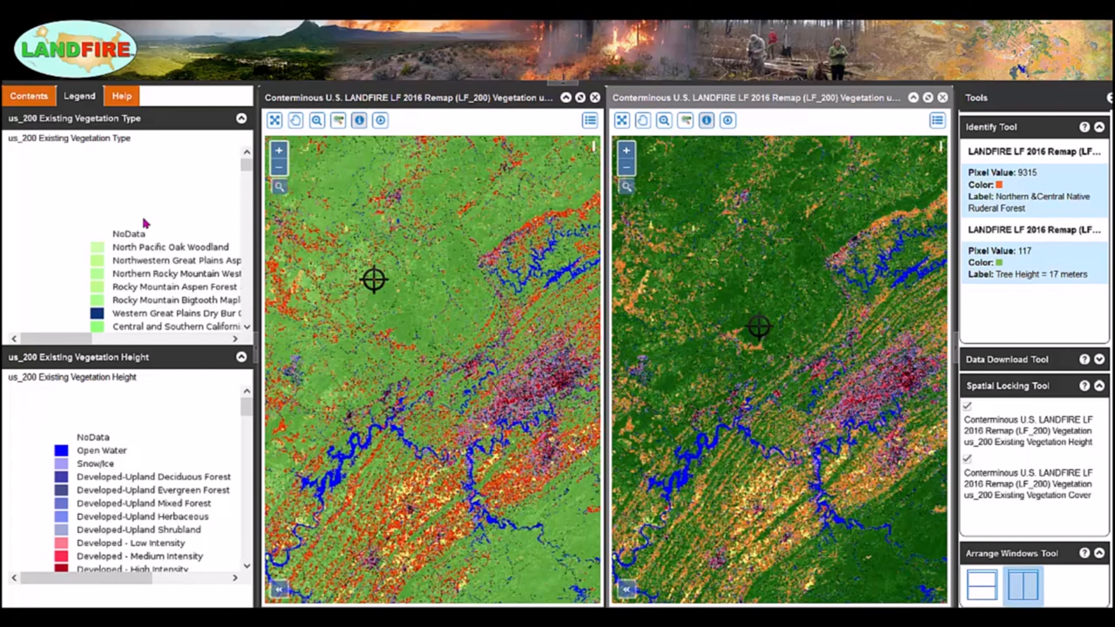
{"action": "left_click", "coordinate": [738, 261]}
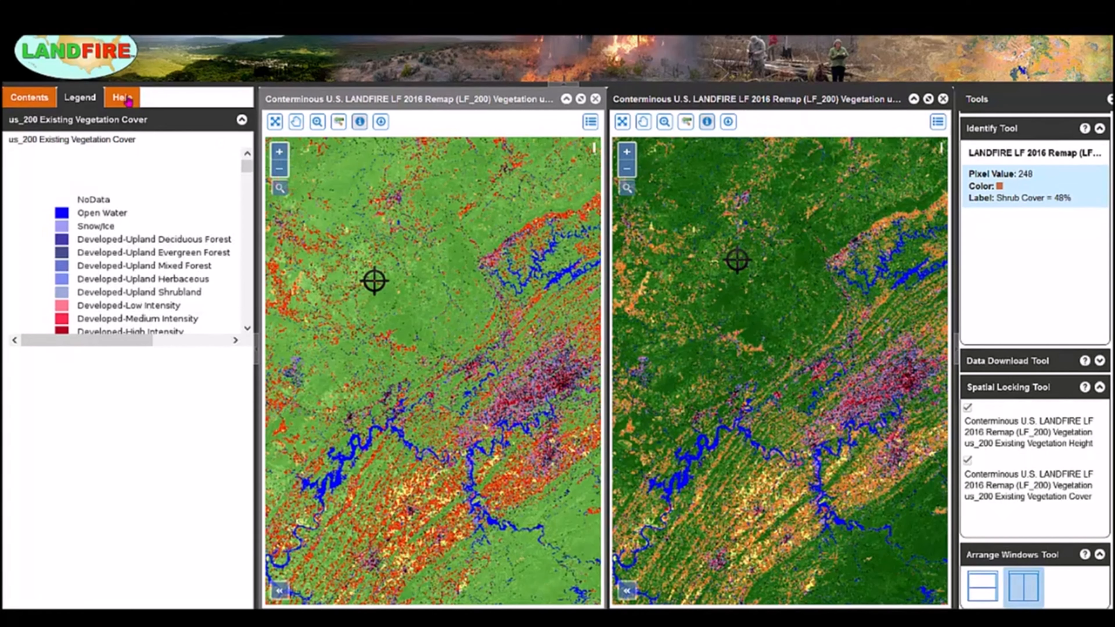
- Open the Viewer User Instructions from the viewer's additional help resources
{"action": "left_click", "coordinate": [127, 99]}
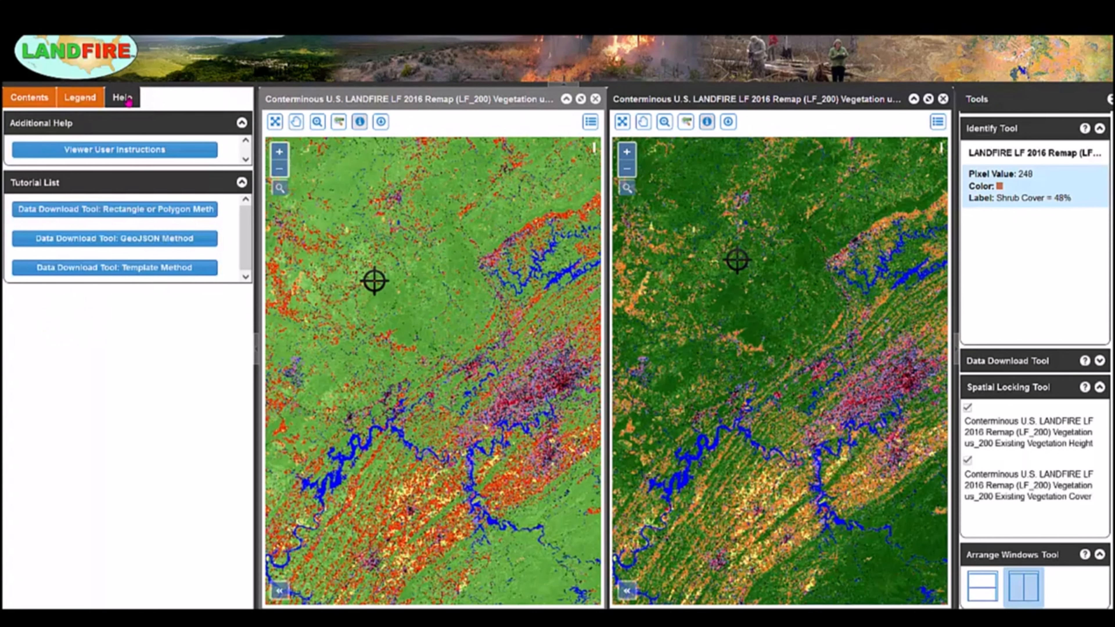
{"action": "left_click", "coordinate": [141, 154]}
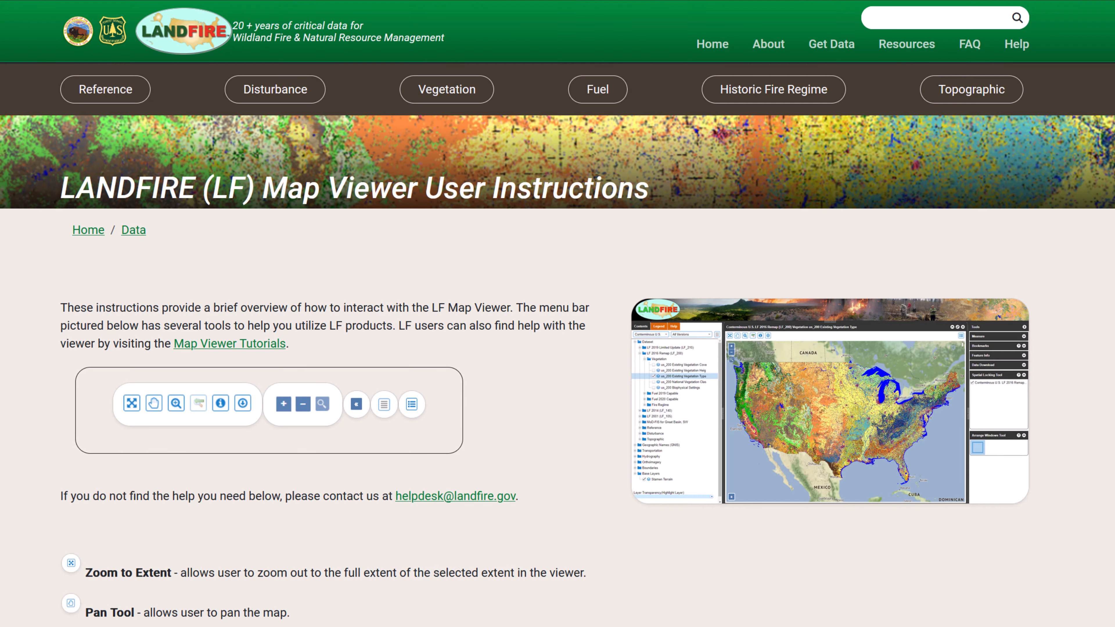